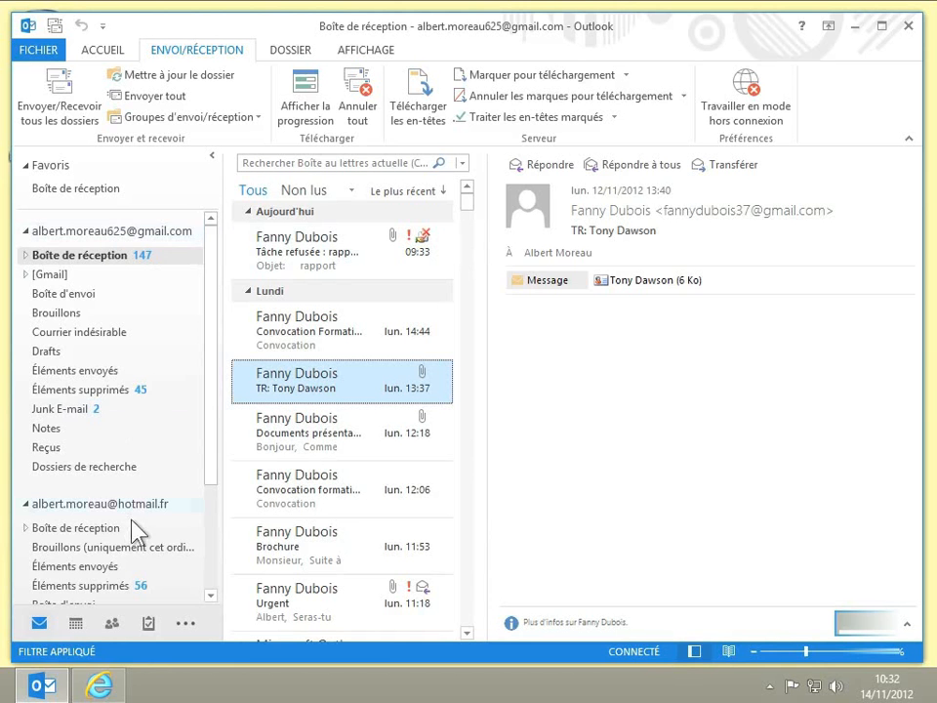
# Examine the full label list in Gmail in the browser, and return to the Gmail account's inbox in Outlook.
pyautogui.click(100, 686)
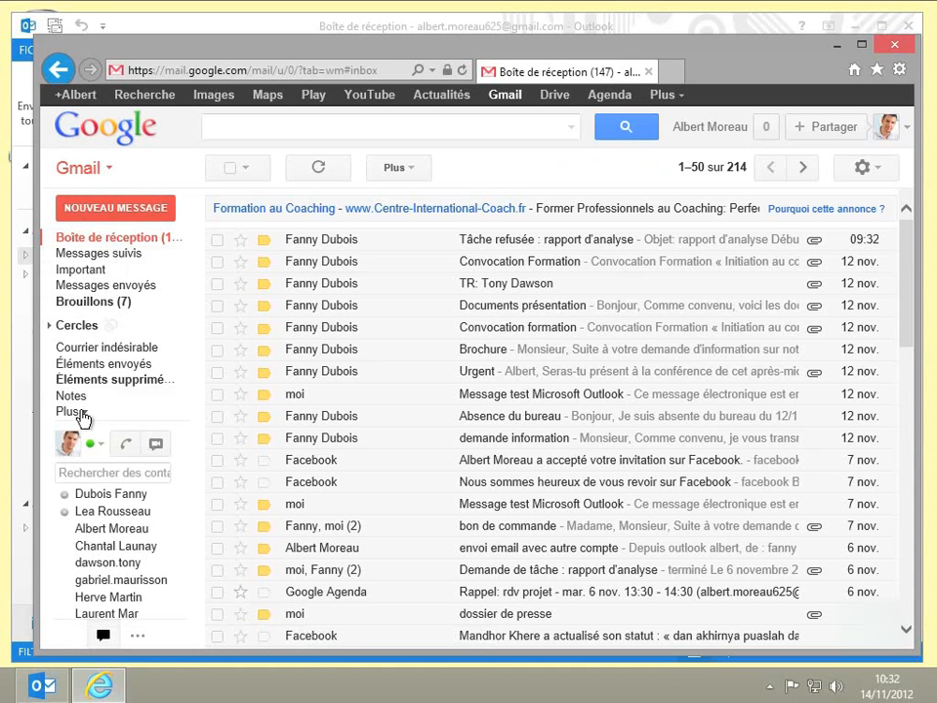
pyautogui.click(82, 414)
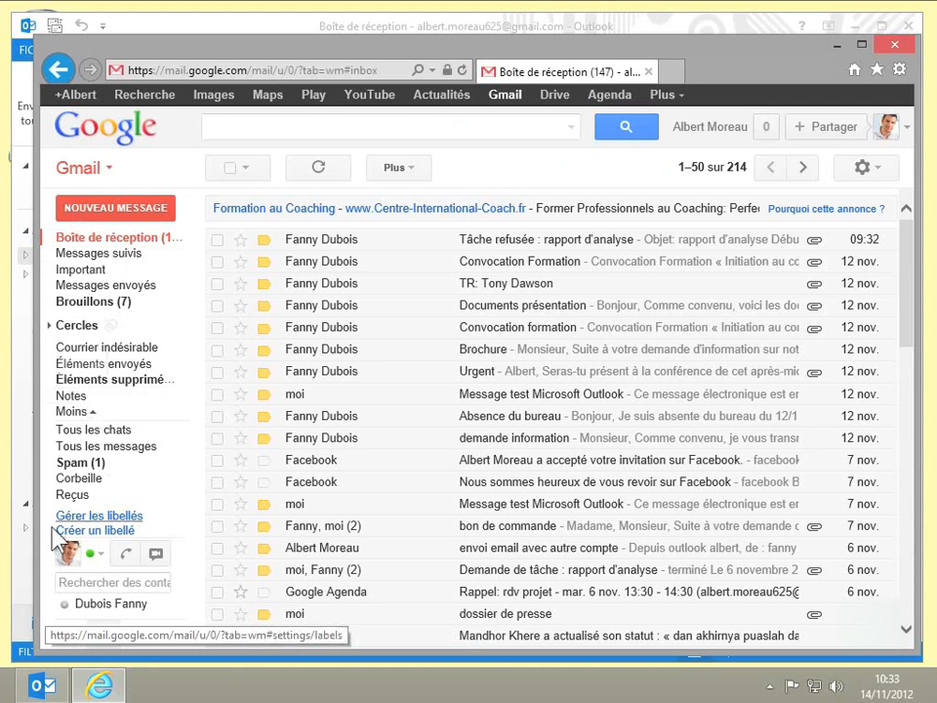
pyautogui.click(26, 572)
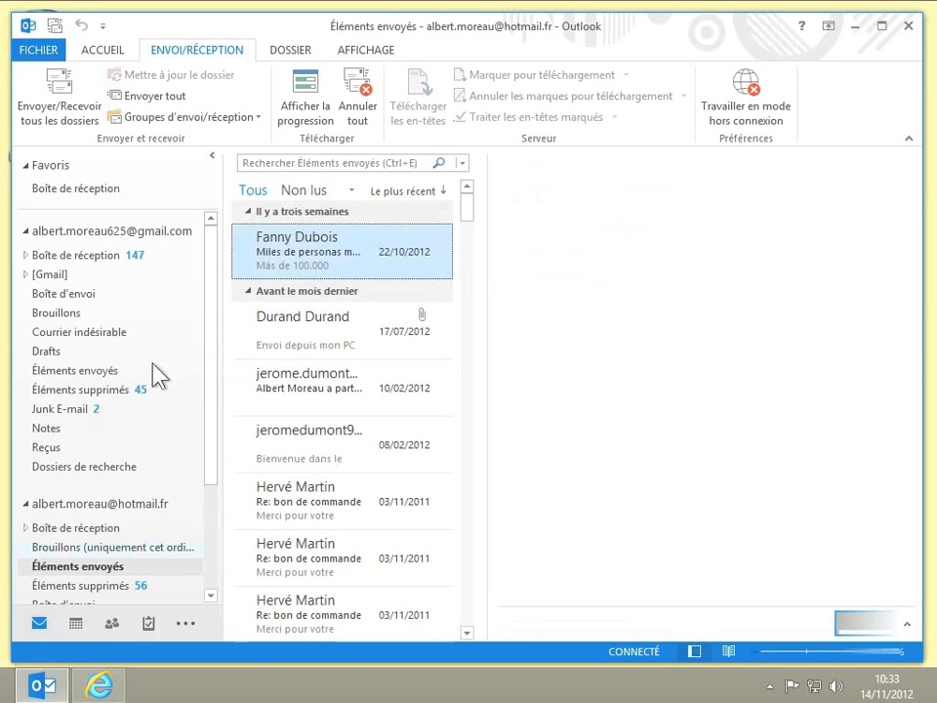
pyautogui.click(111, 253)
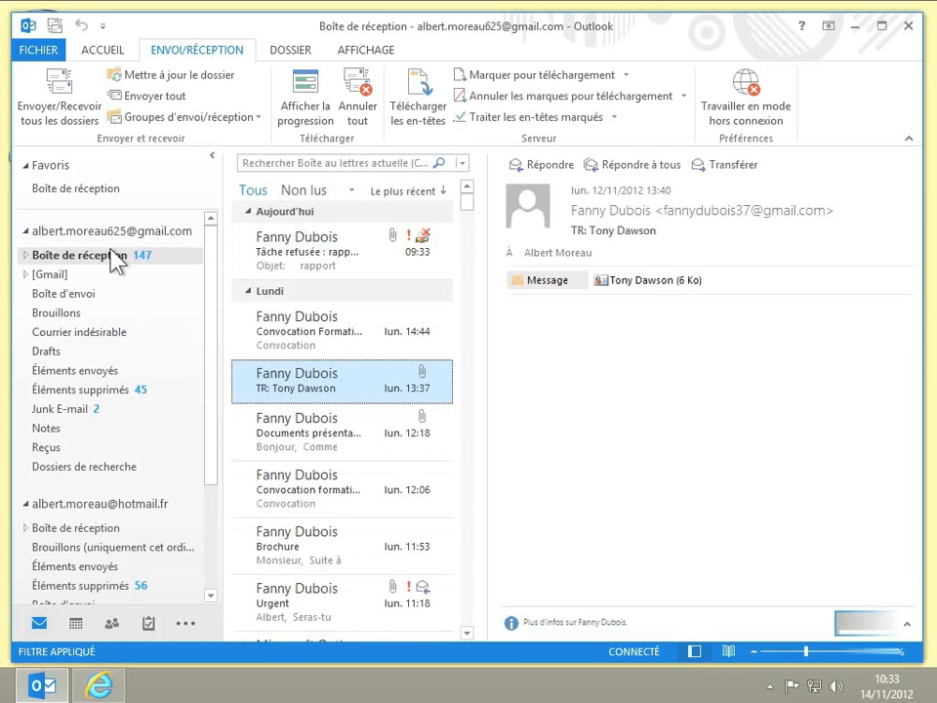
# Create a new folder named Professionnel under the [Gmail] folder of the Gmail account.
pyautogui.click(26, 276)
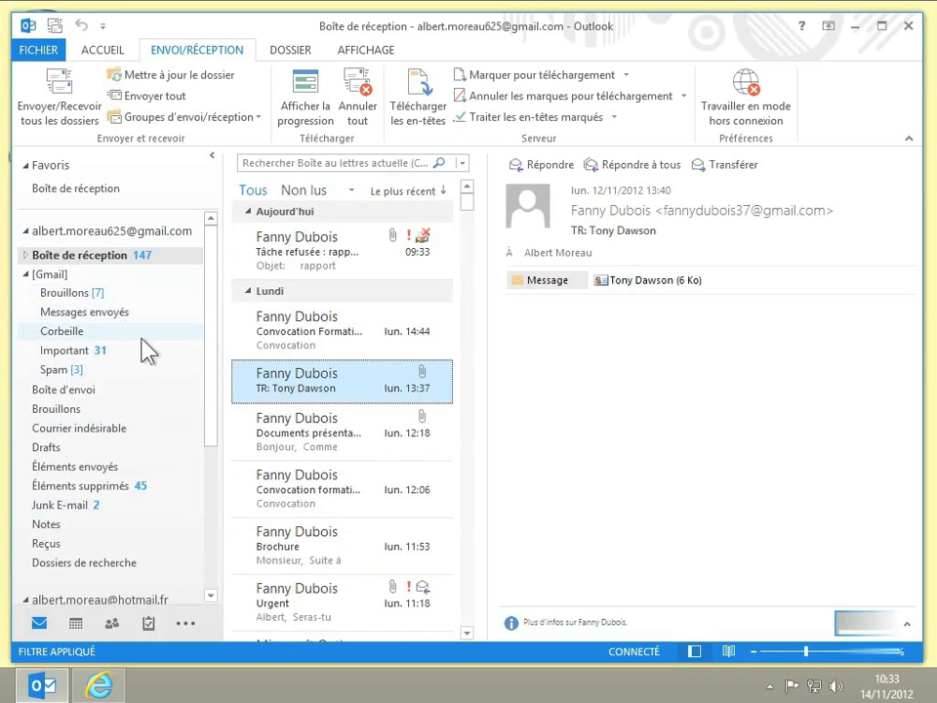
pyautogui.rightClick(63, 277)
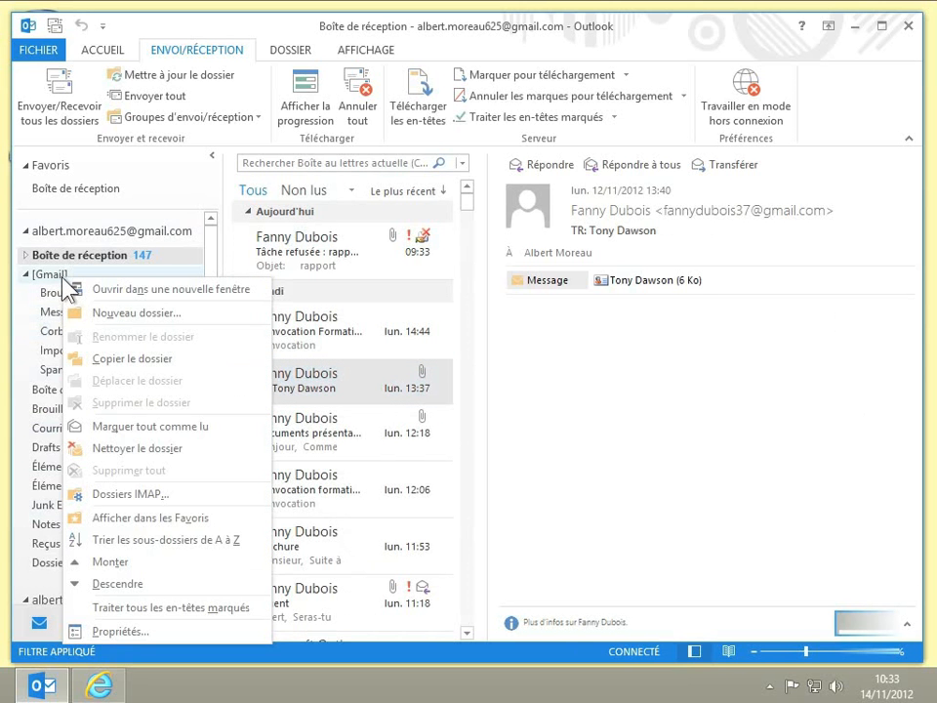
pyautogui.click(122, 314)
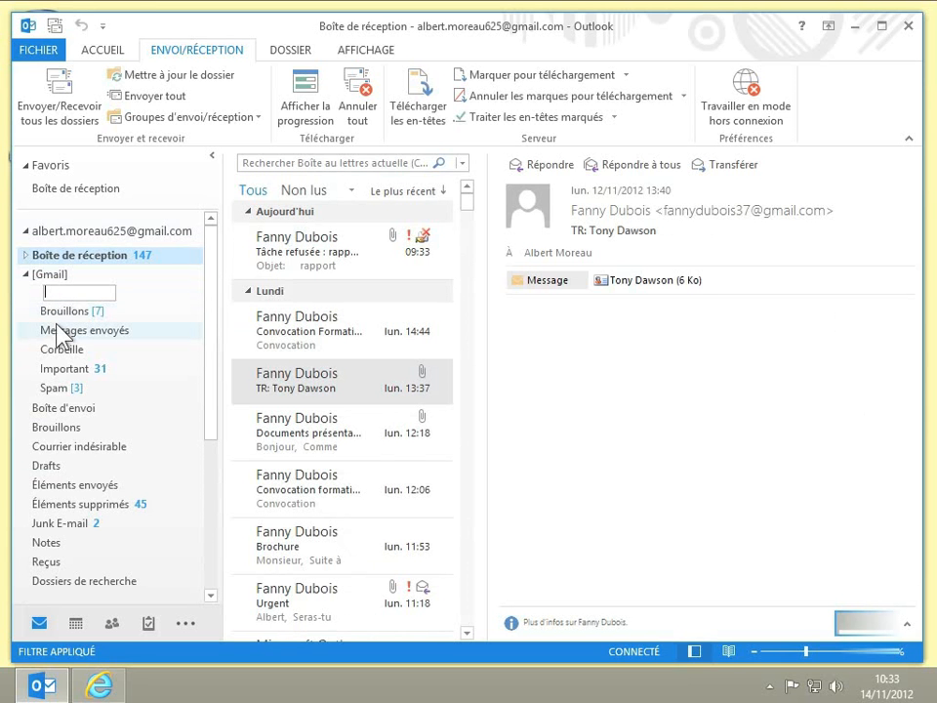
pyautogui.write('Profe')
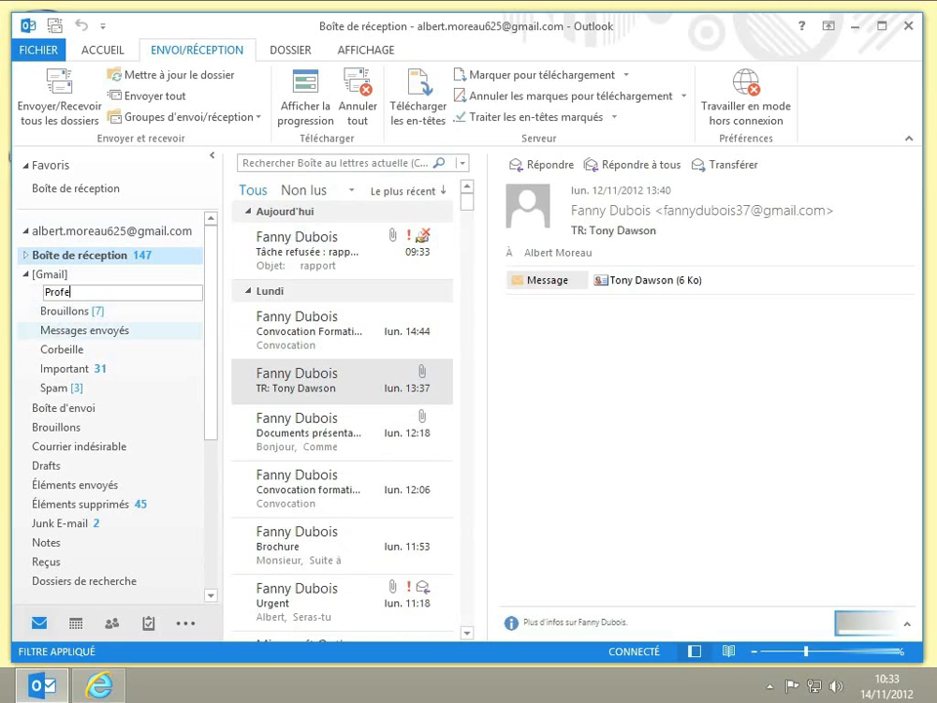
pyautogui.write('ssionnel')
pyautogui.press('Return')
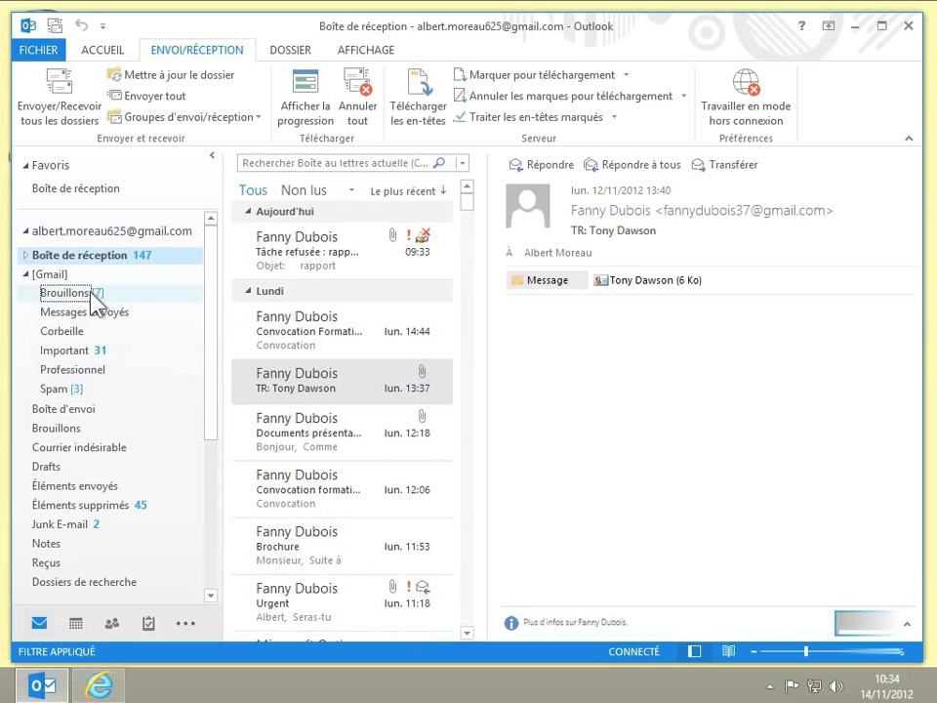
# Switch to Gmail in the browser and reload the mailbox to check its labels for the Professionnel folder.
pyautogui.click(100, 684)
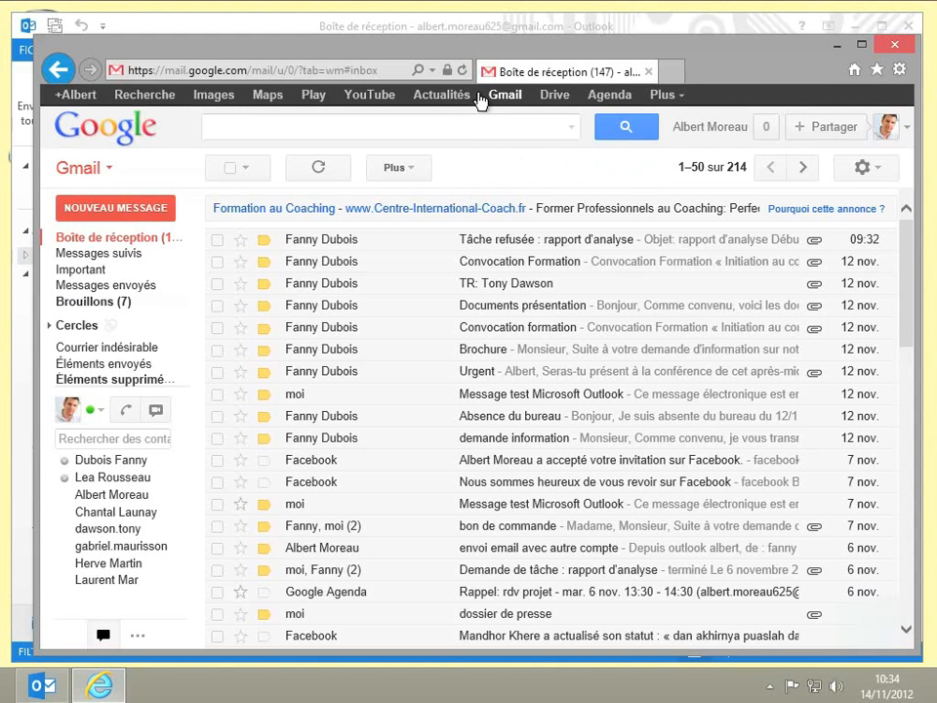
pyautogui.click(462, 71)
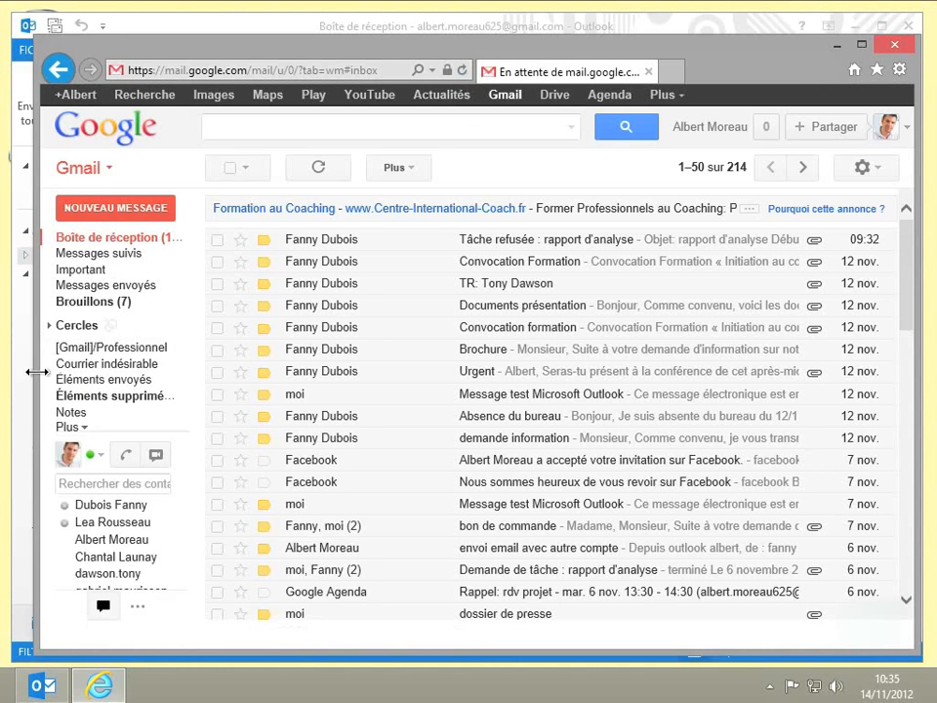
# In Outlook, move the four consecutive Monday inbox messages from 14:44 to 12:06 into the Professionnel folder and open that folder.
pyautogui.click(33, 689)
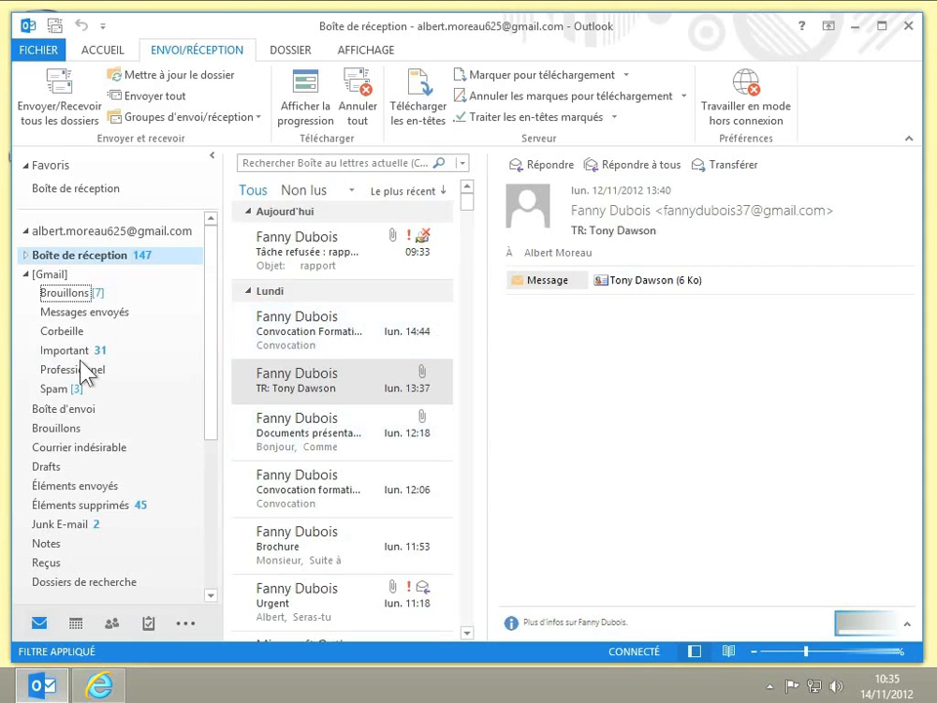
pyautogui.click(283, 350)
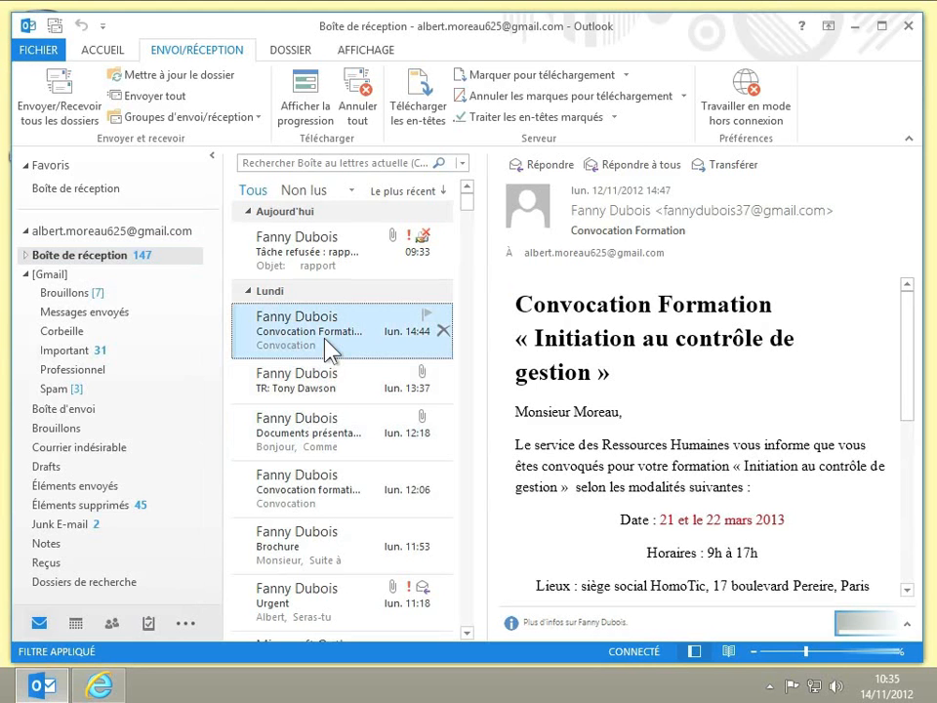
pyautogui.keyDown('shift'); pyautogui.click(328, 485); pyautogui.keyUp('shift')
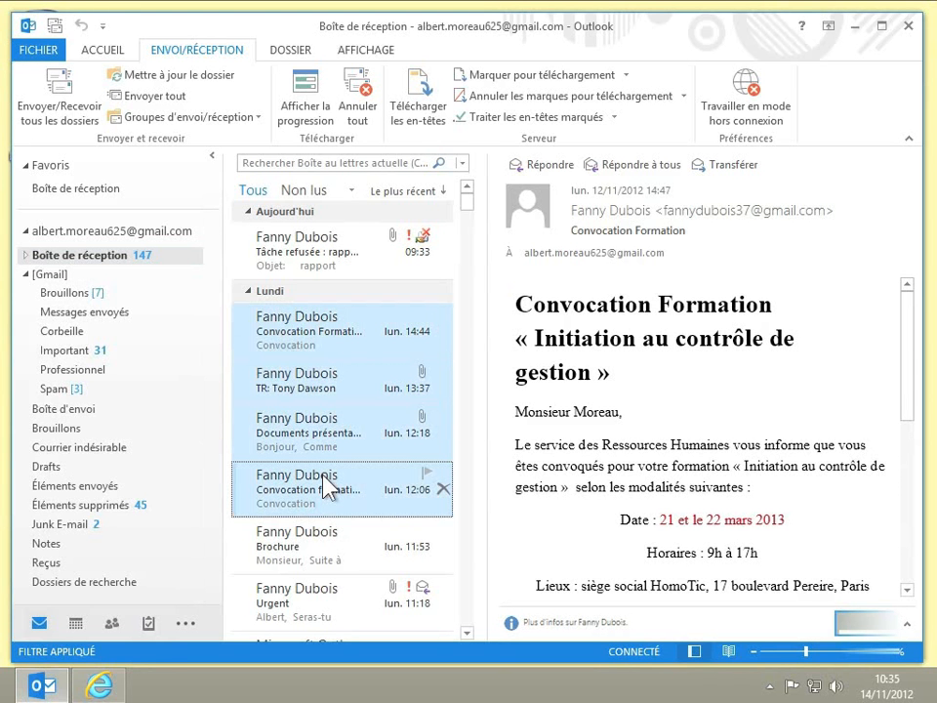
pyautogui.moveTo(328, 485); pyautogui.dragTo(84, 375)
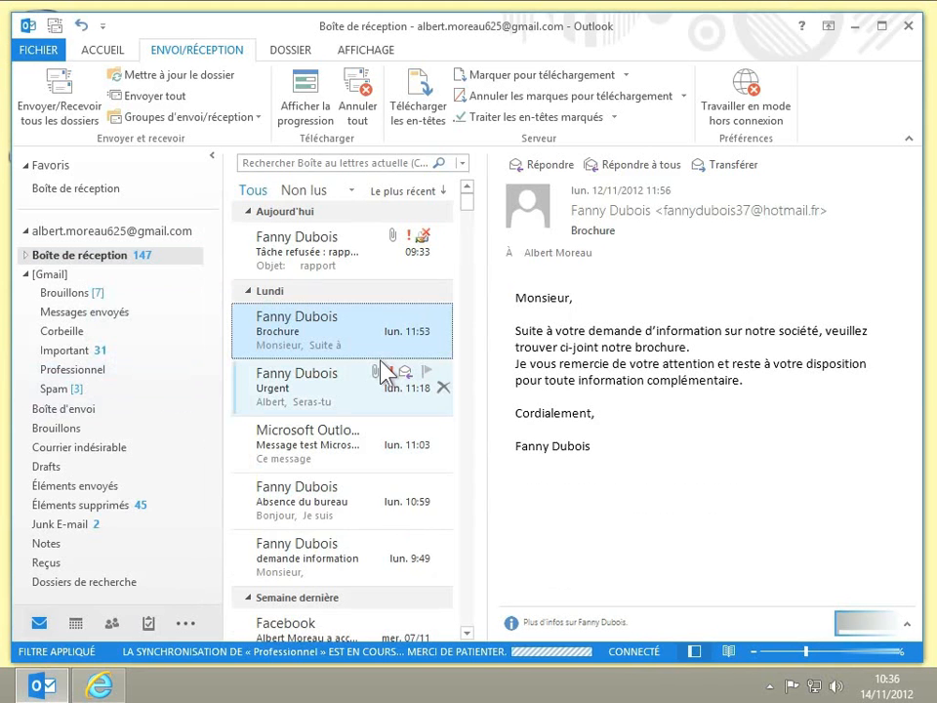
pyautogui.click(91, 373)
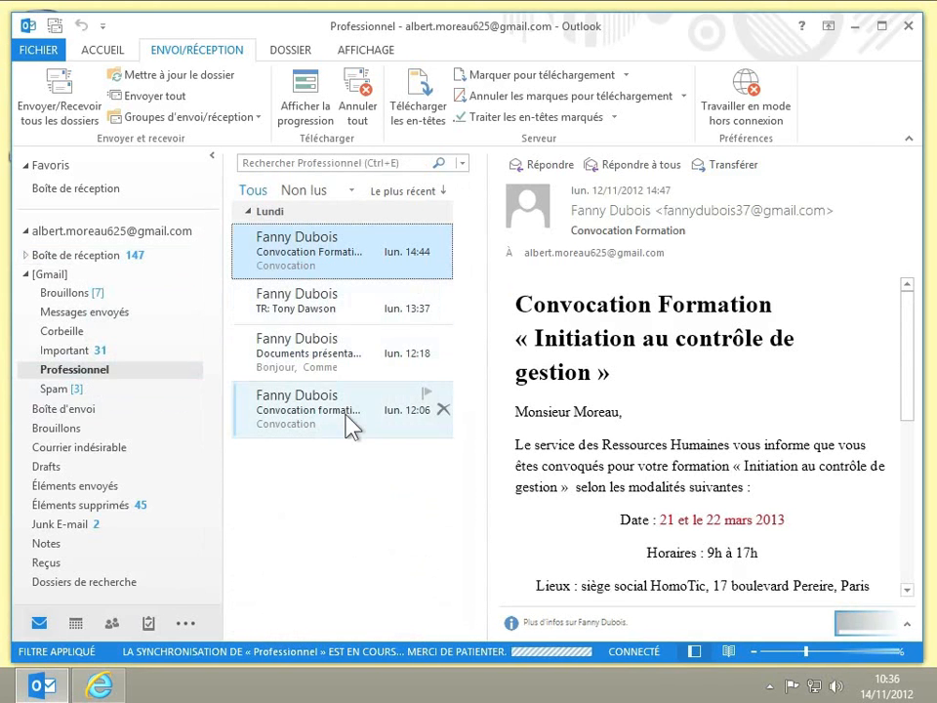
# Switch to Gmail in the browser, reload the mailbox and view the messages under the [Gmail]/Professionnel label.
pyautogui.click(108, 686)
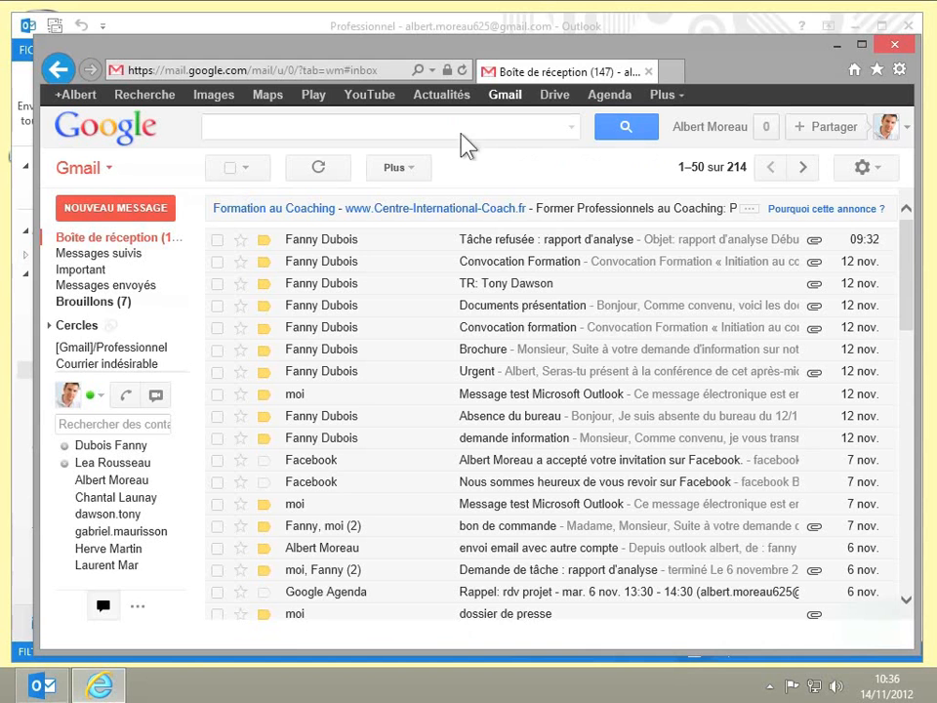
pyautogui.click(463, 71)
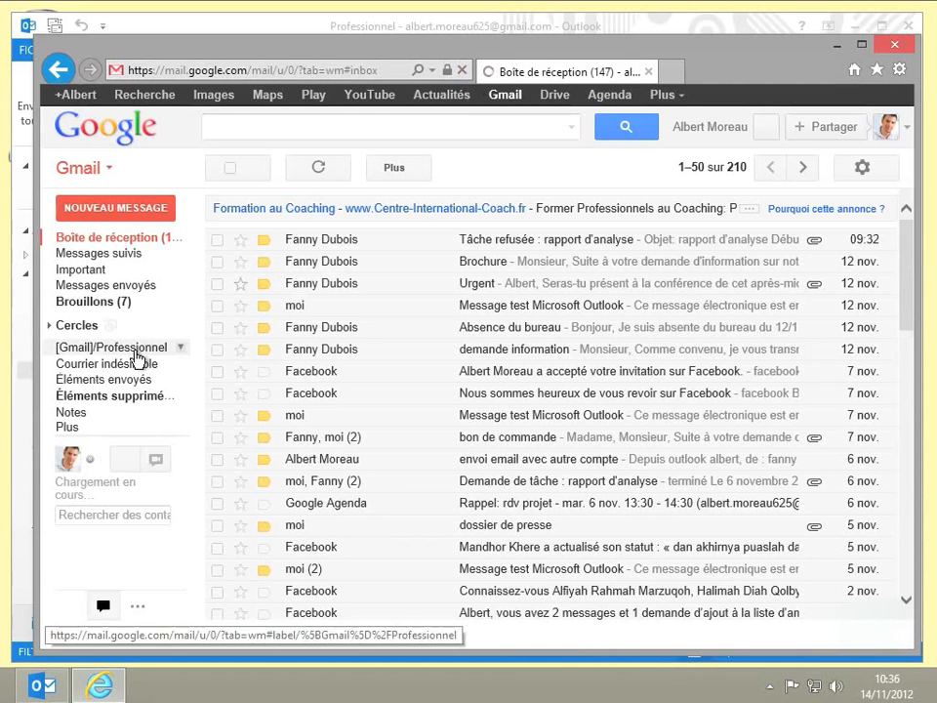
pyautogui.click(136, 351)
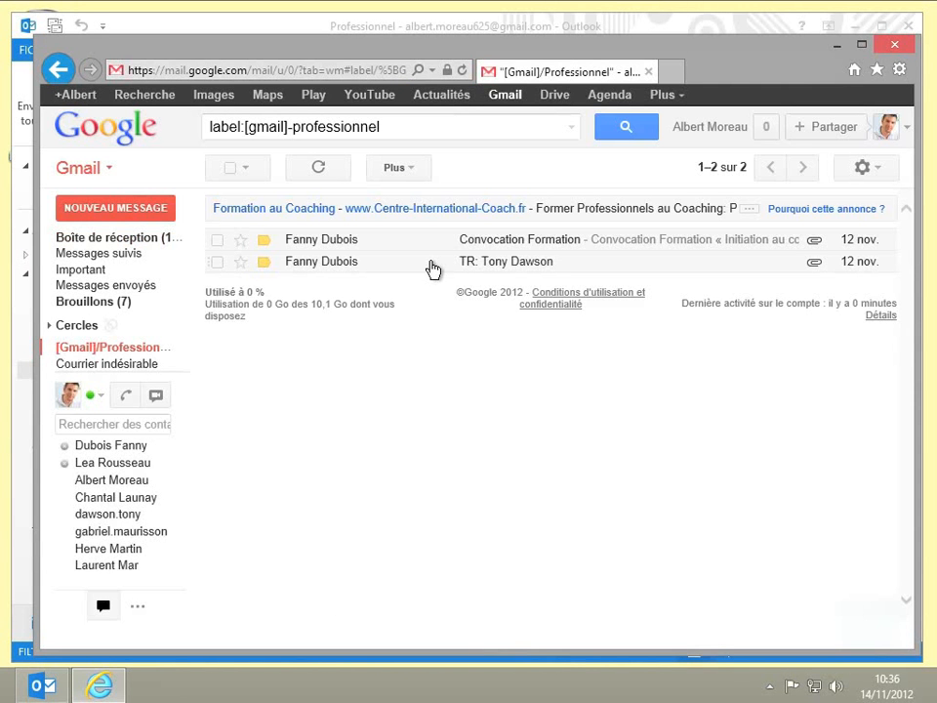
# In Outlook, delete the Professionnel folder and accept moving it to the deleted items.
pyautogui.click(388, 29)
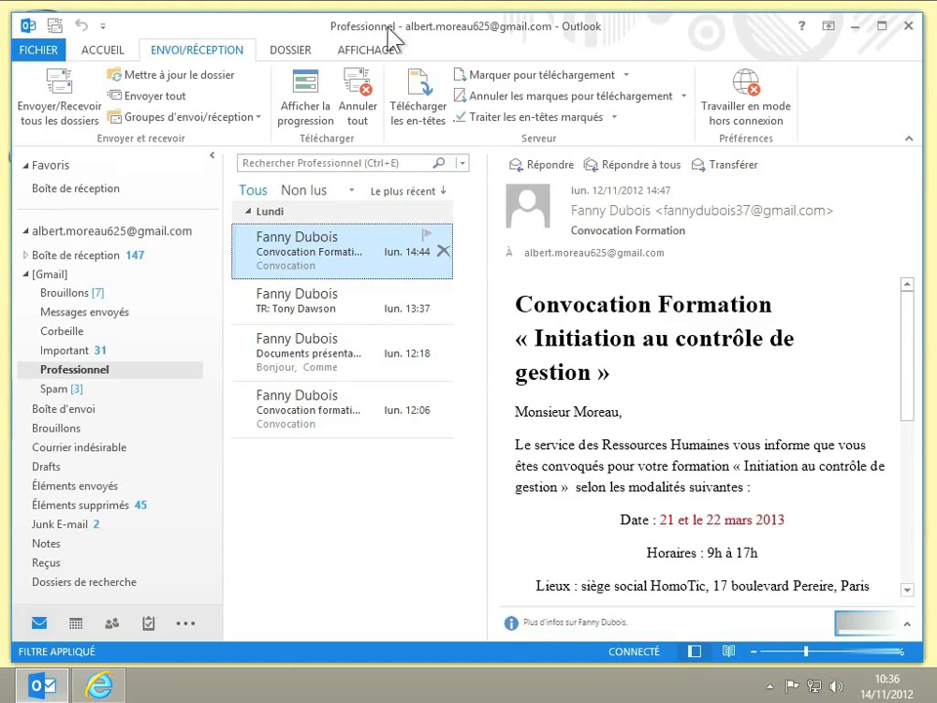
pyautogui.rightClick(87, 382)
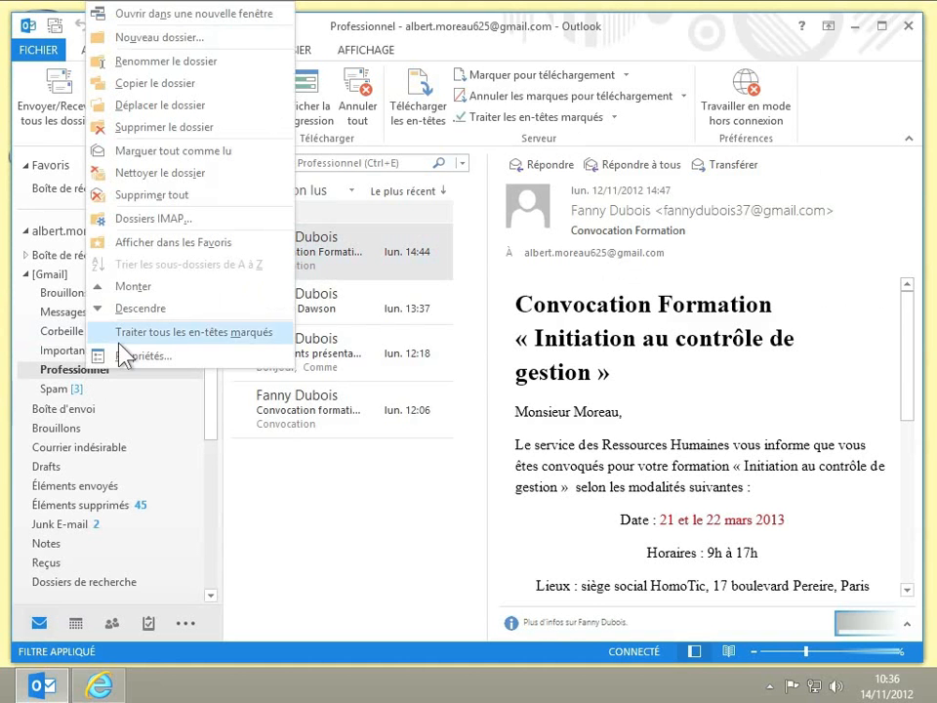
pyautogui.click(164, 128)
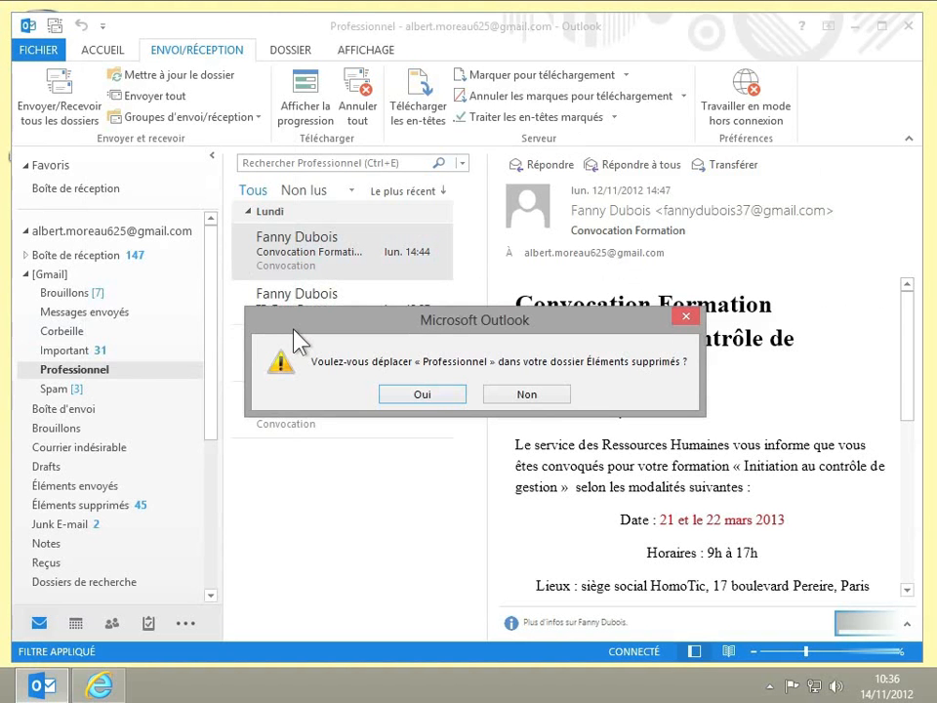
pyautogui.click(423, 394)
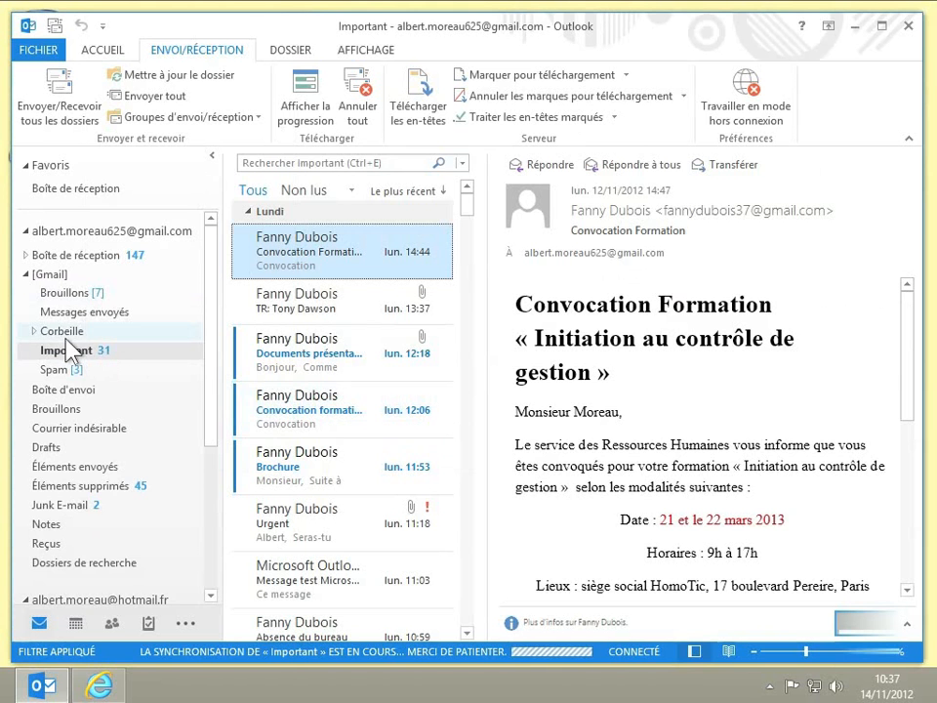
# Switch to Gmail in the browser and reload the page to check whether the [Gmail]/Professionnel label is still listed.
pyautogui.click(98, 686)
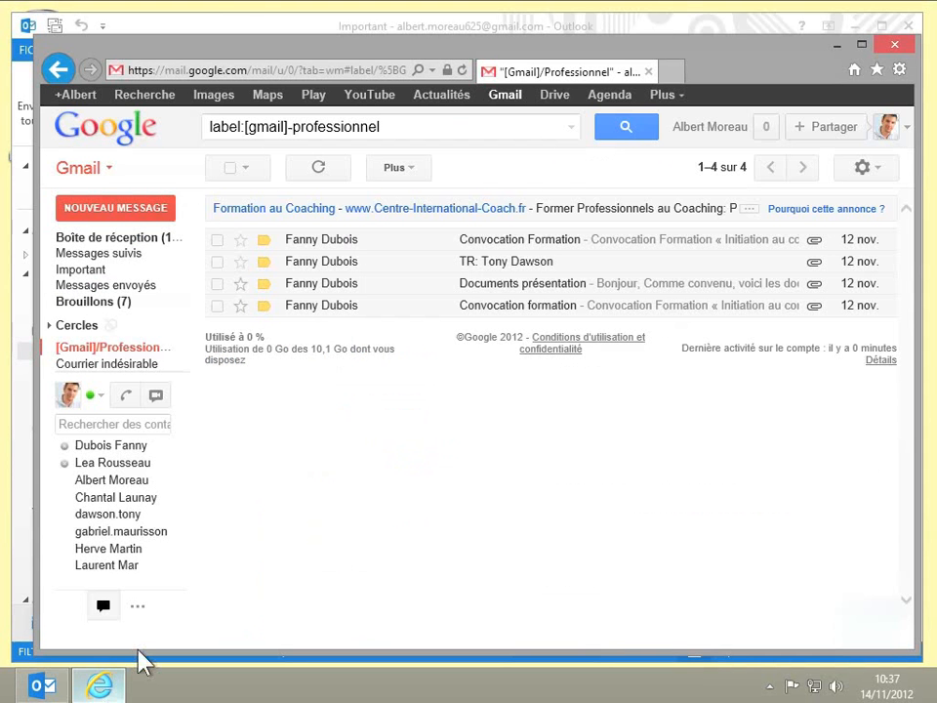
pyautogui.click(463, 70)
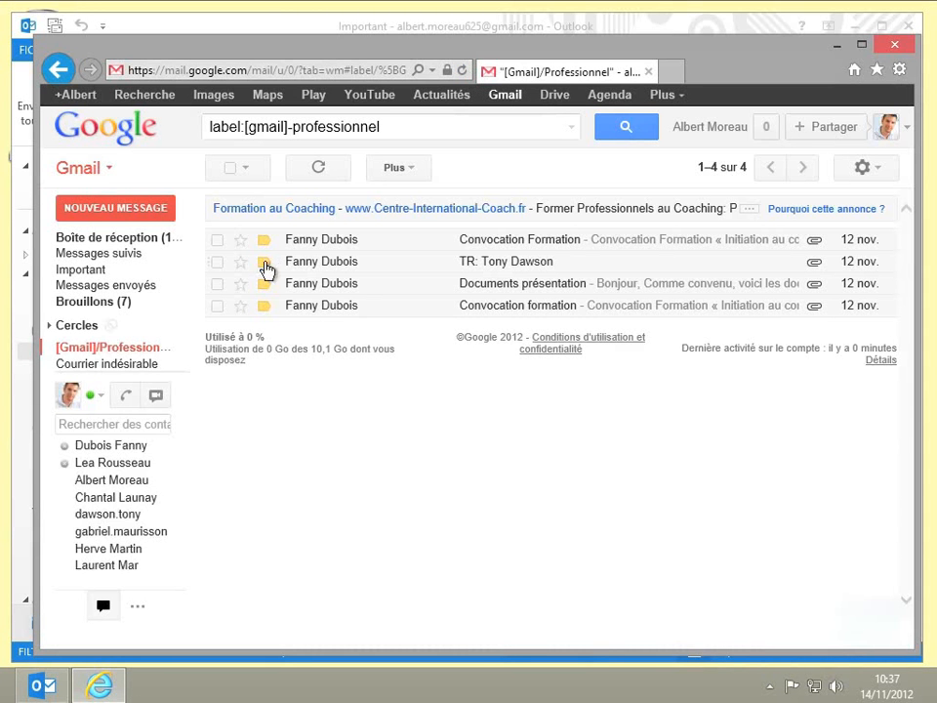
pyautogui.moveTo(133, 352)
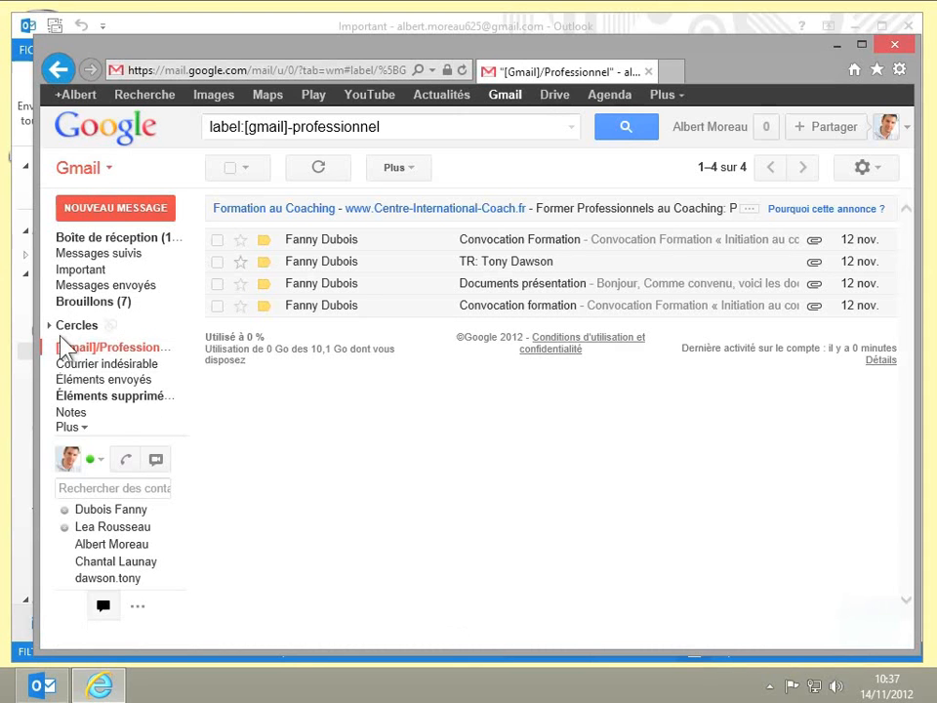
# Send and receive all folders in Outlook, and reload Gmail in the browser to check the deleted folder's label.
pyautogui.click(42, 684)
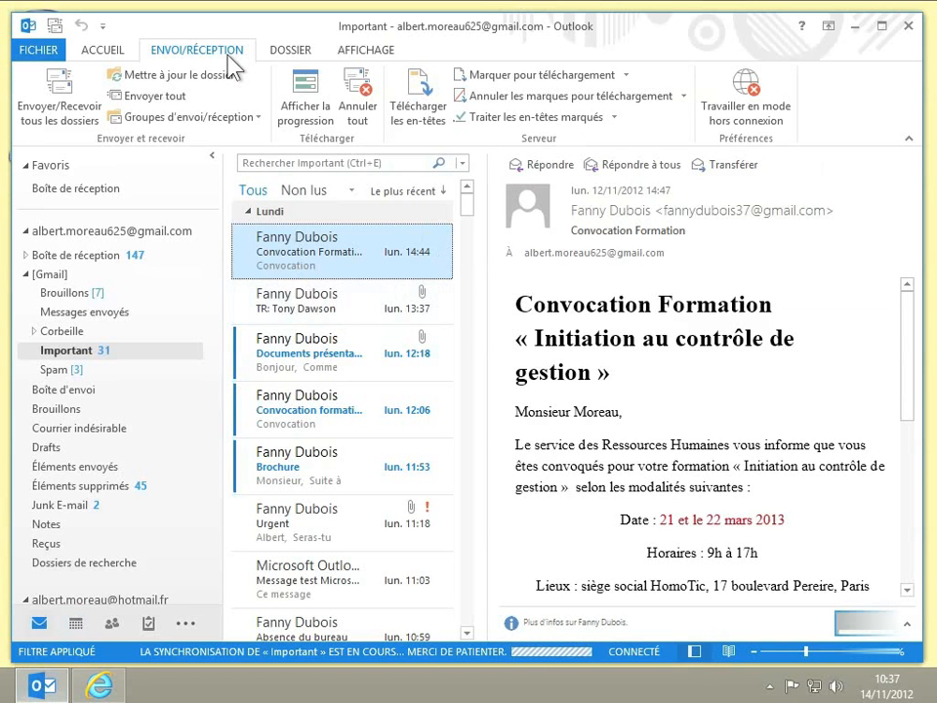
pyautogui.click(74, 115)
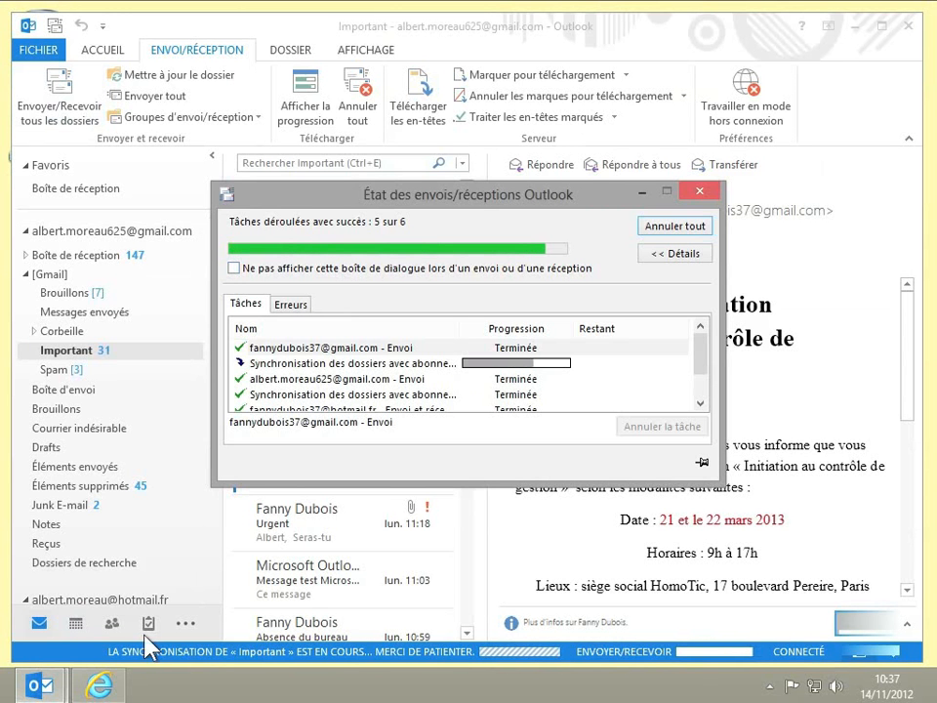
pyautogui.click(102, 685)
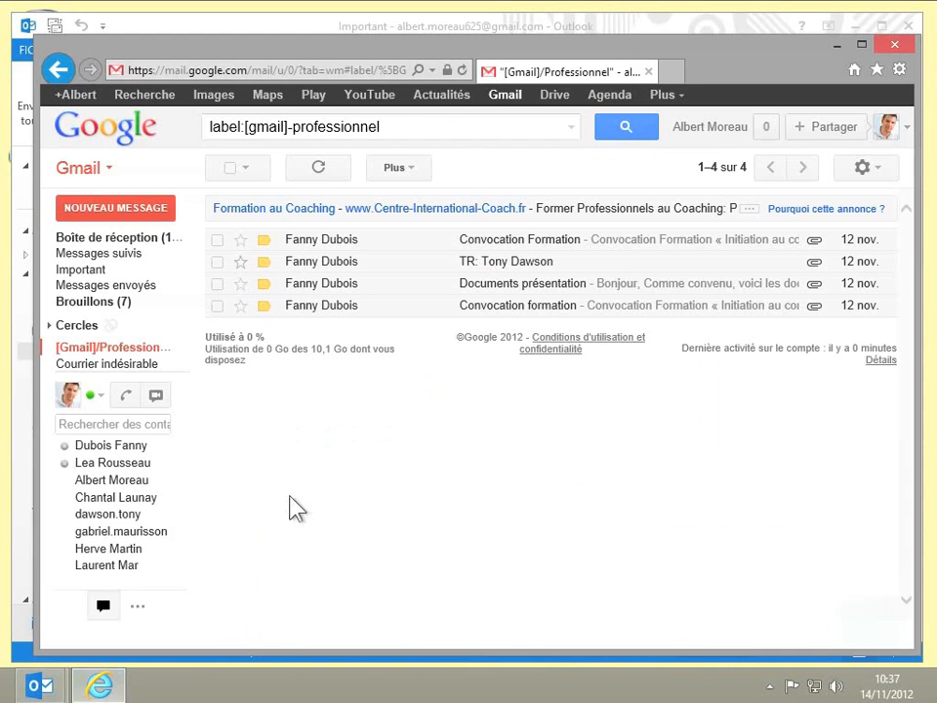
pyautogui.click(463, 71)
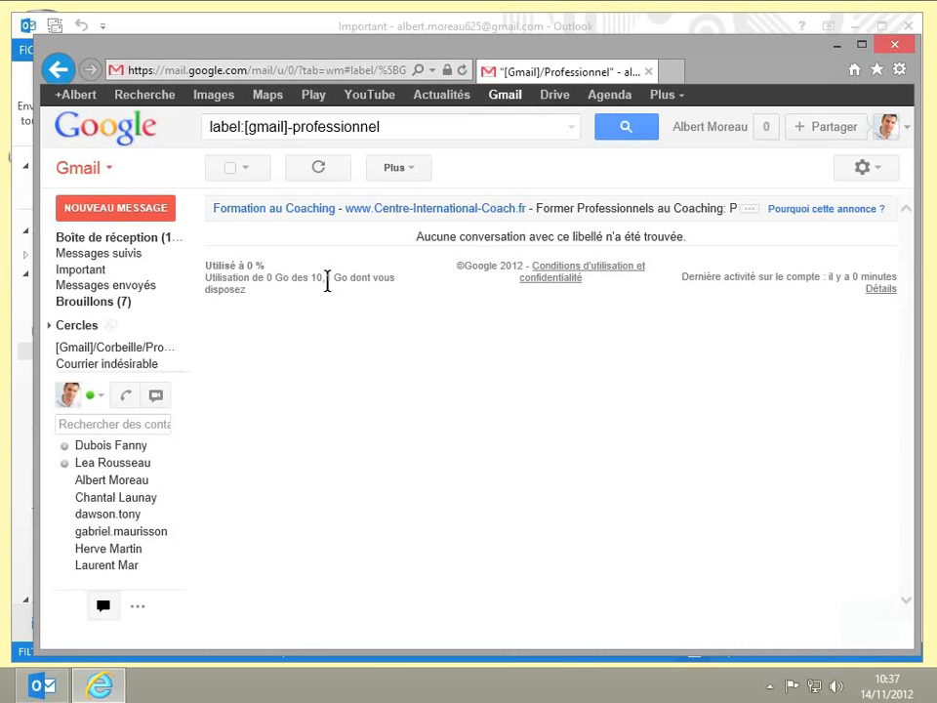
pyautogui.moveTo(185, 349)
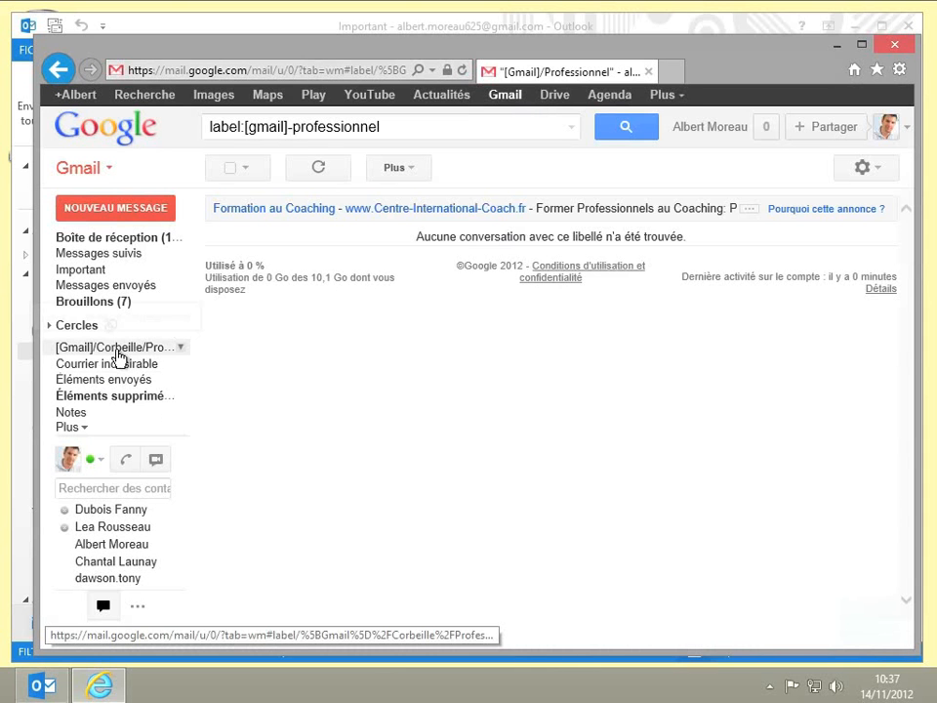